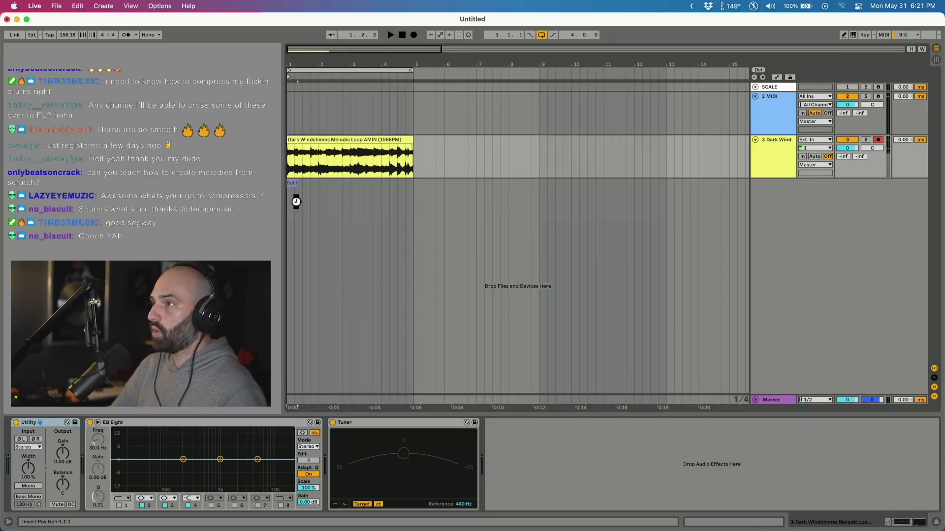
# Step: Place the Bullitt Kick sample on a new track below the melody as a six-hit pattern over four bars and play it
pyautogui.moveTo(295, 200); pyautogui.dragTo(296, 203)
pyautogui.press('space')
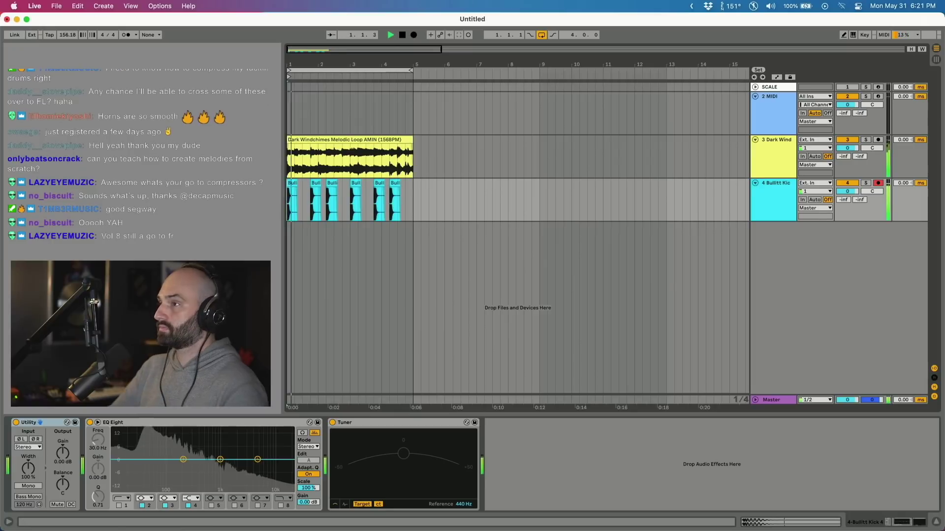
# Step: Add an audio track below the kick, place the 9th Inning Snare at 1.3.1 and repeat it in each of the four bars
pyautogui.click(762, 198)
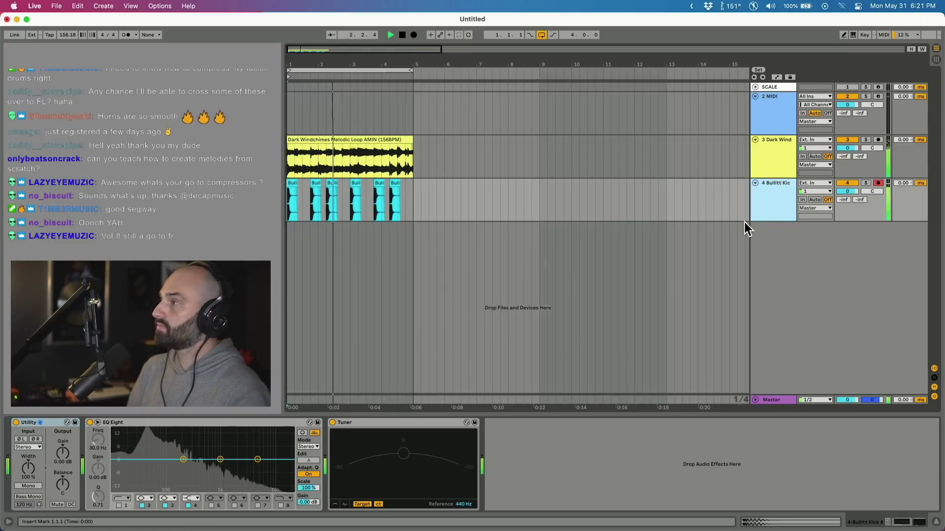
pyautogui.press('super+t')
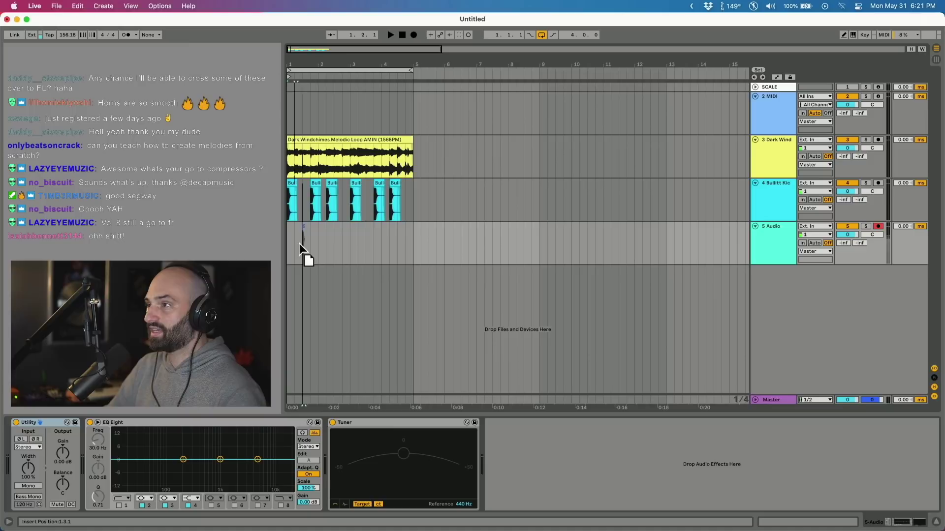
pyautogui.moveTo(299, 244); pyautogui.dragTo(288, 252)
pyautogui.press('super+d')
pyautogui.press('super+d')
pyautogui.press('super+d')
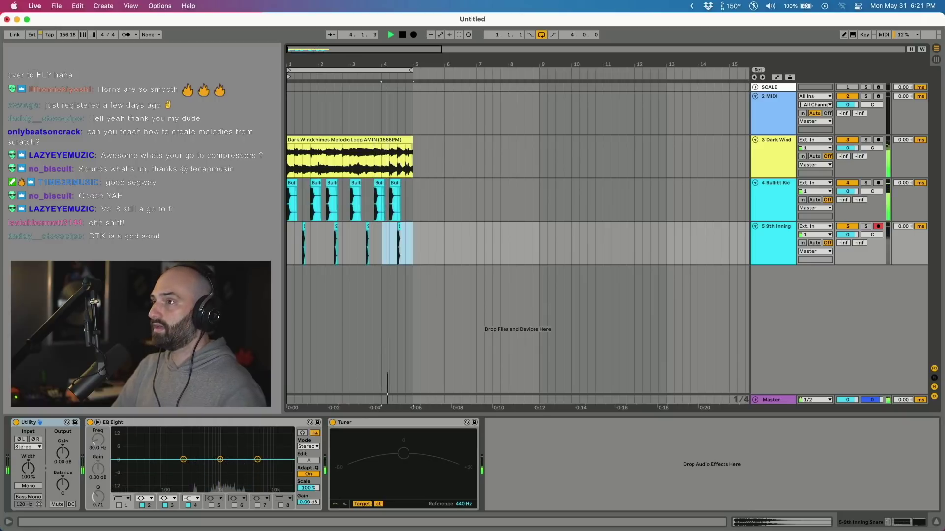
pyautogui.press('space')
# Step: Add an audio track with the Fine Tuned Hihat Loop over four bars and transpose the loop to -9 st
pyautogui.press('super+t')
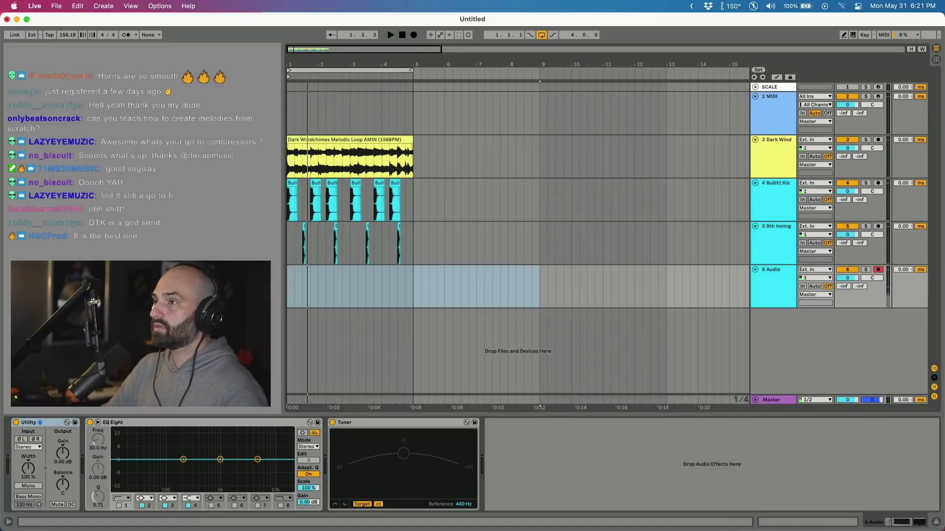
pyautogui.moveTo(307, 287); pyautogui.dragTo(304, 290)
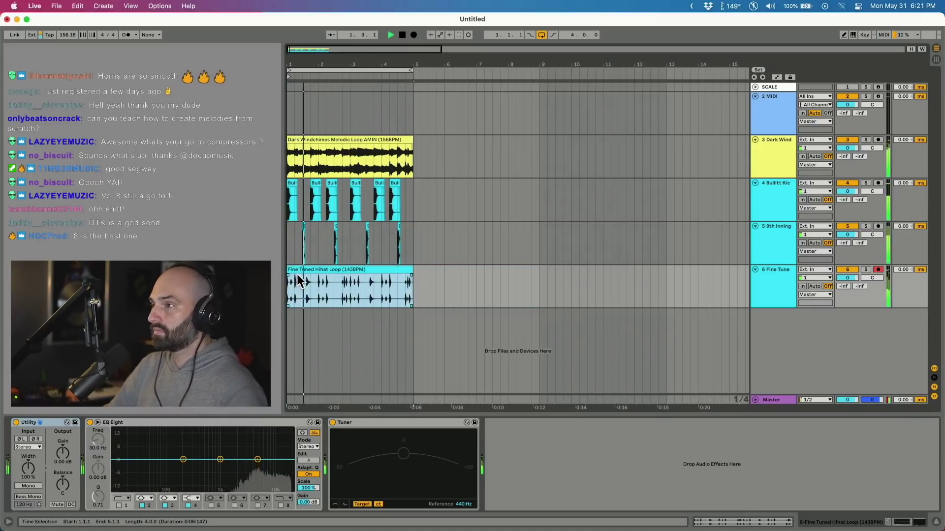
pyautogui.click(361, 271)
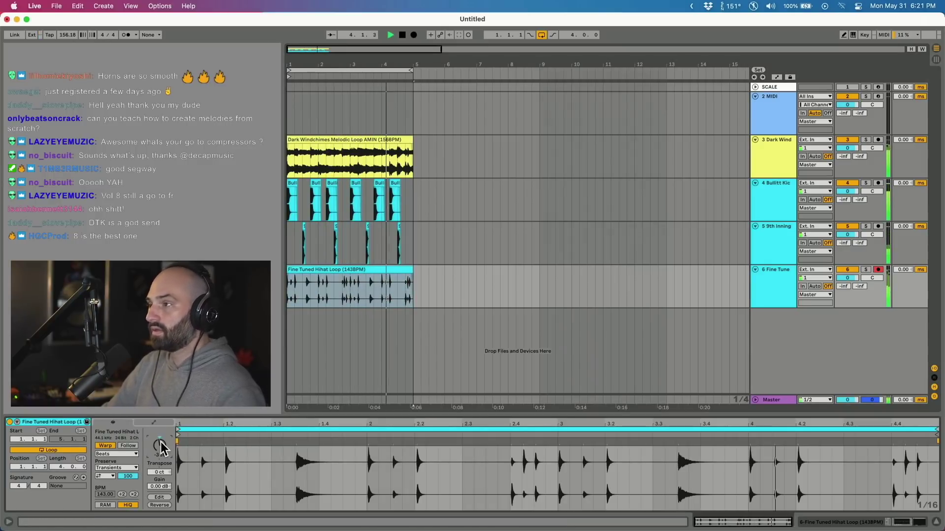
pyautogui.moveTo(162, 447); pyautogui.dragTo(163, 460)
pyautogui.press('space')
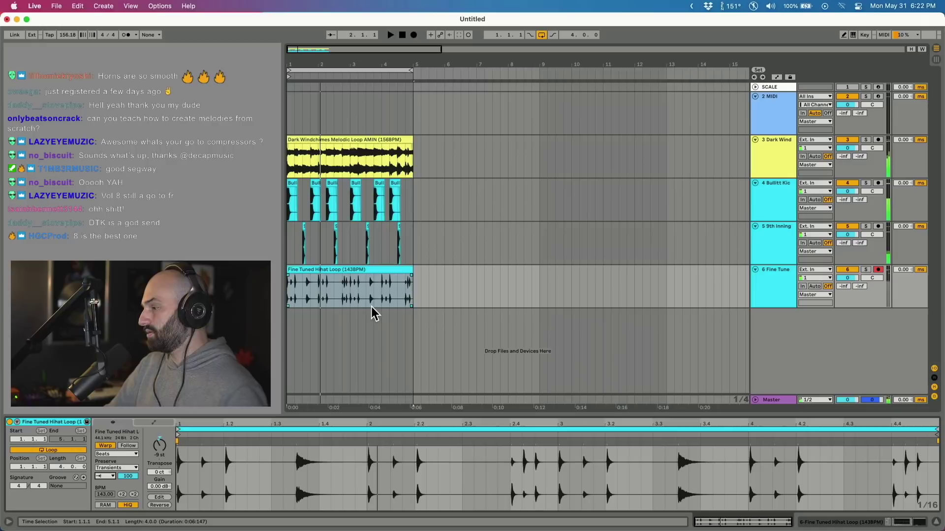
pyautogui.click(368, 301)
pyautogui.press('Home')
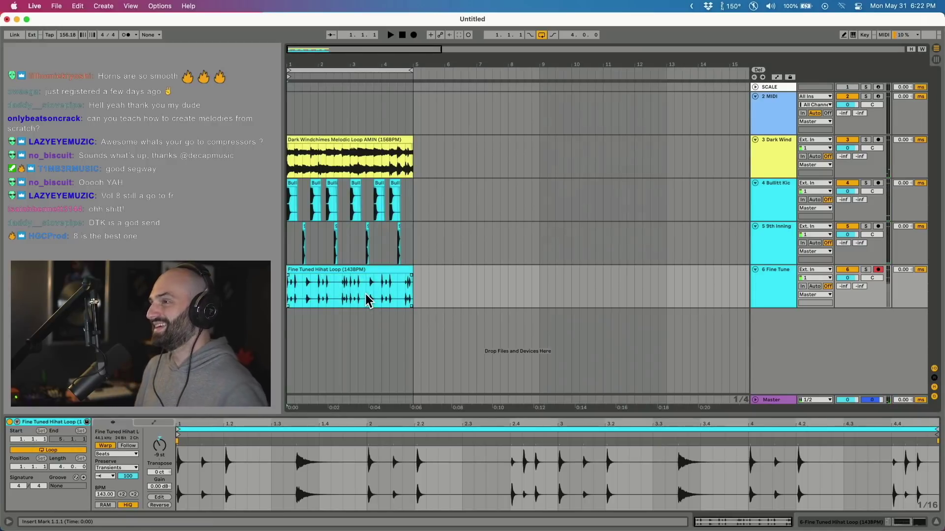
# Step: Delete the SCALE and MIDI tracks and move the Dark Windchimes melody track below the hi-hat track
pyautogui.click(770, 127)
pyautogui.keyDown('shift'); pyautogui.click(780, 88); pyautogui.keyUp('shift')
pyautogui.press('Delete')
pyautogui.moveTo(776, 93); pyautogui.dragTo(778, 311)
pyautogui.click(326, 226)
pyautogui.click(748, 225)
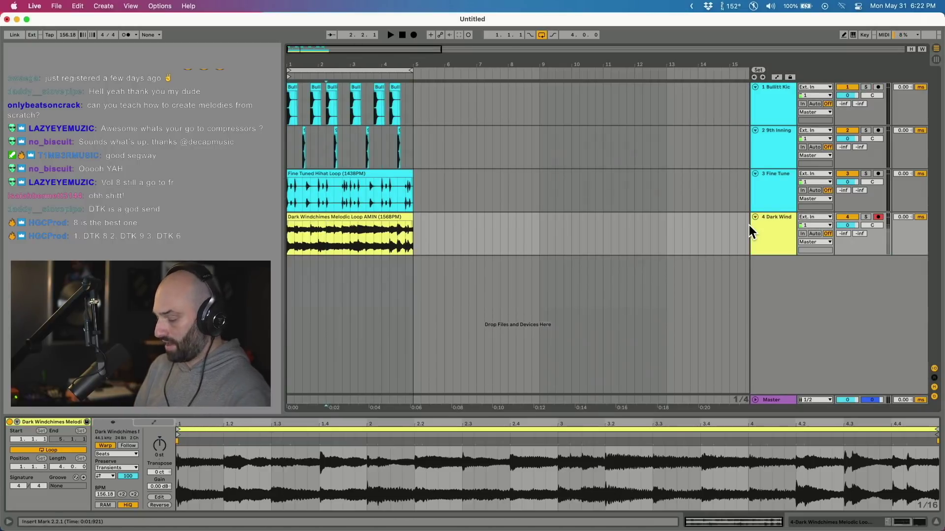
# Step: Add a Compressor to the melody track and remove its Utility, EQ Eight and Tuner devices
pyautogui.hotkey('shift', 'Tab')
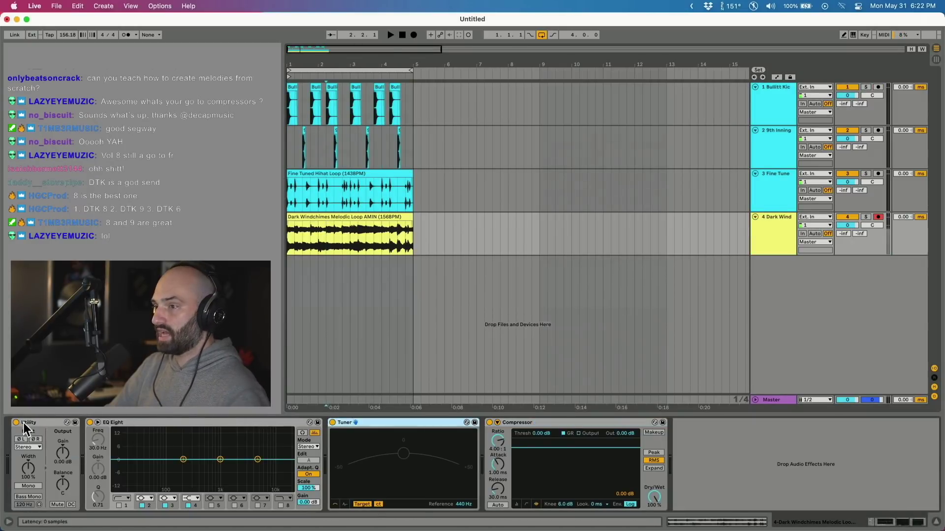
pyautogui.keyDown('shift'); pyautogui.click(37, 420); pyautogui.keyUp('shift')
pyautogui.press('Delete')
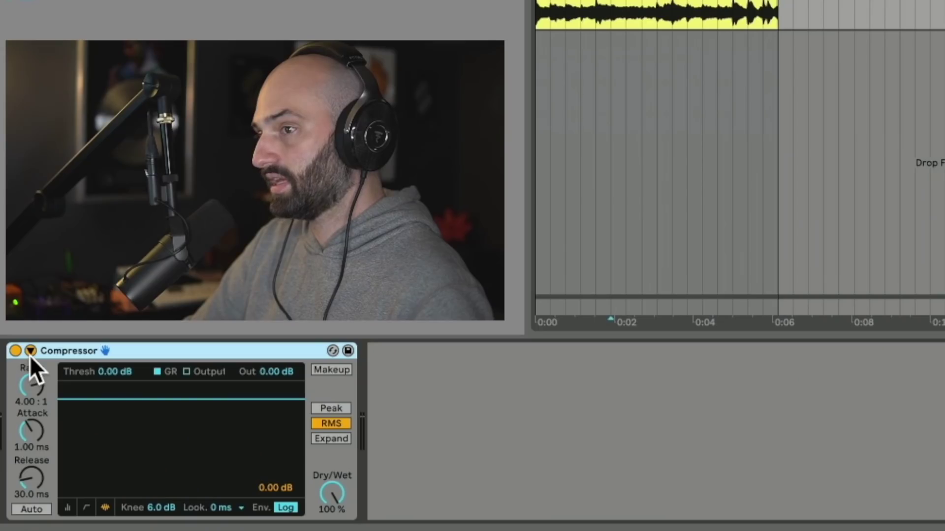
# Step: Expand the Compressor's sidechain section and set the sidechain source to 1-Bullitt Kick 4
pyautogui.click(24, 424)
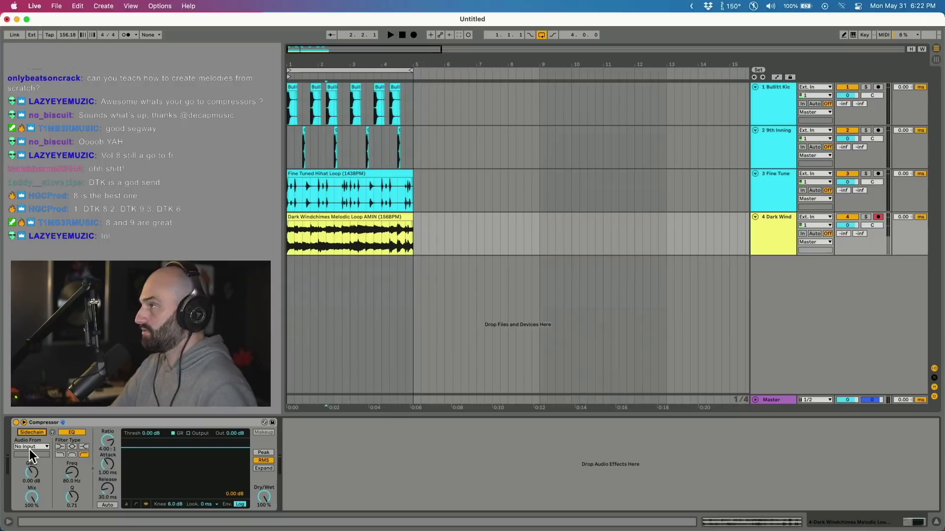
pyautogui.click(31, 447)
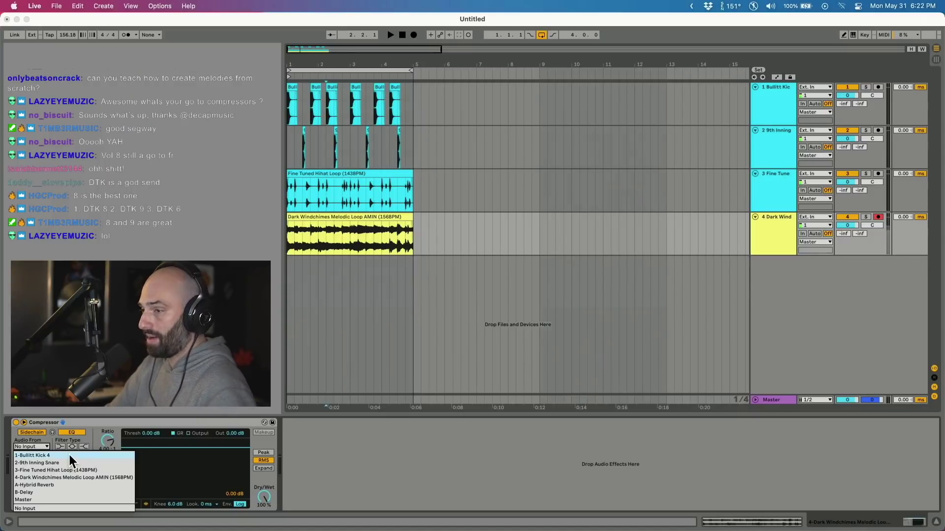
pyautogui.click(69, 455)
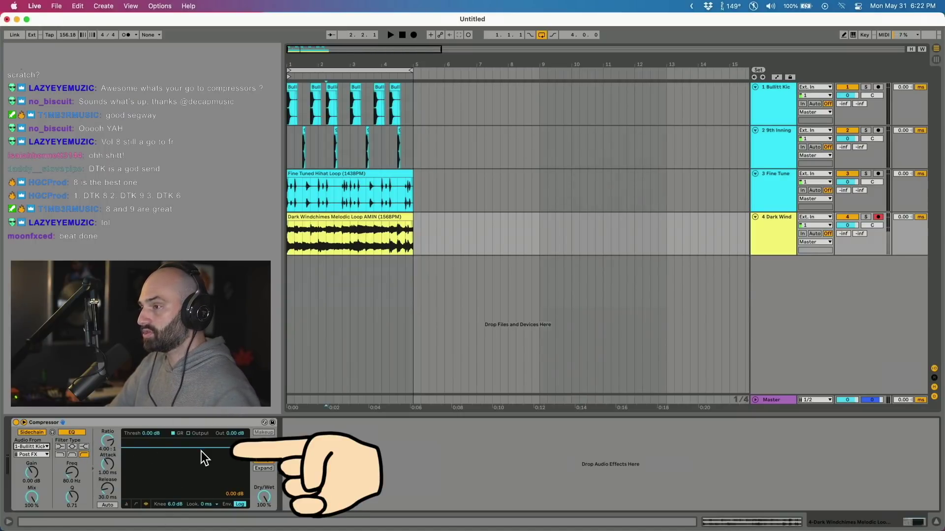
# Step: Compare the Compressor's collapsed, transfer curve and activity displays, with its sidechain section folded away
pyautogui.click(126, 504)
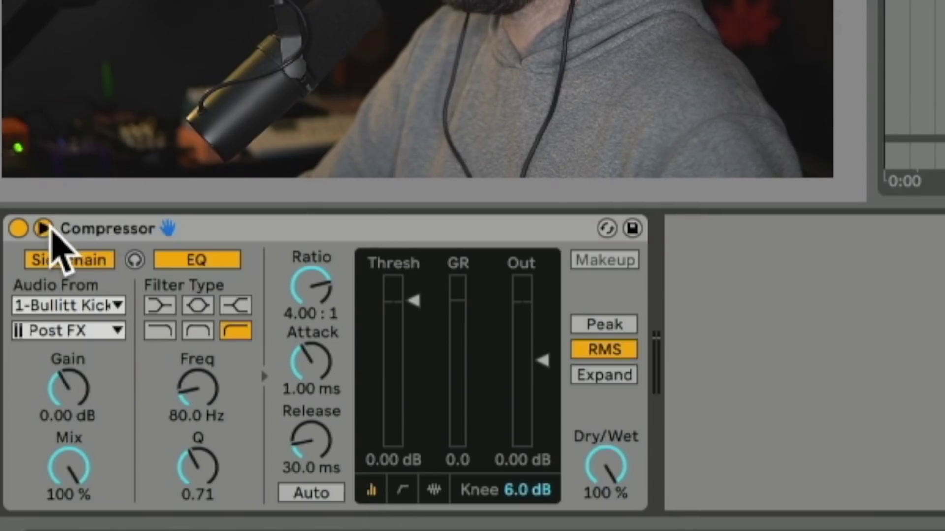
pyautogui.click(43, 228)
pyautogui.click(137, 490)
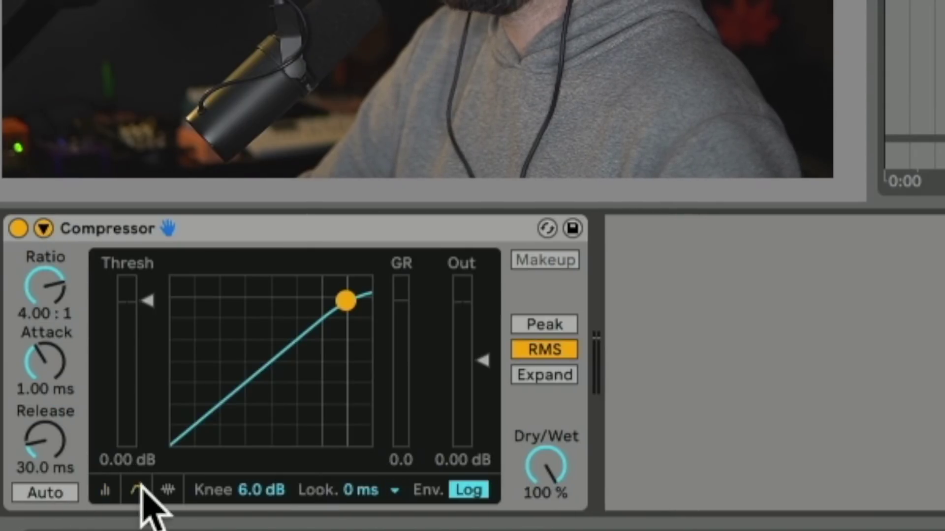
pyautogui.click(167, 489)
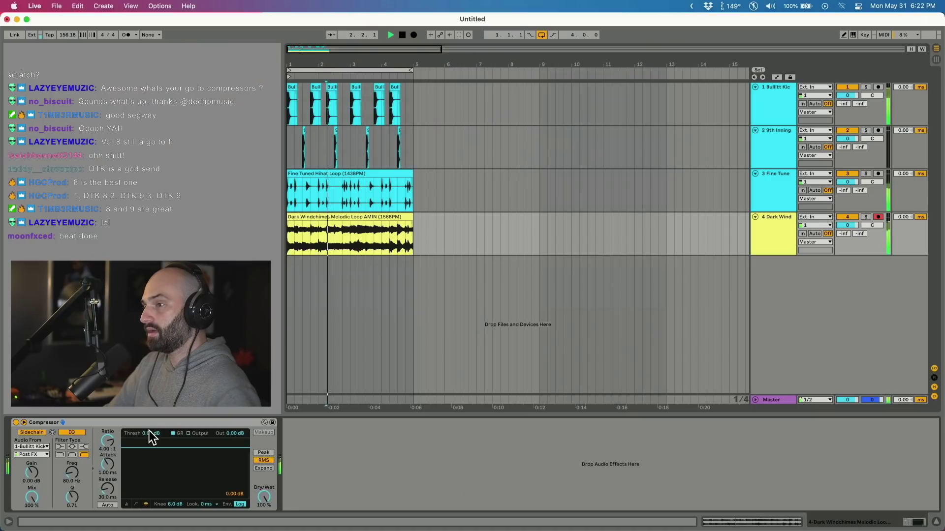
# Step: Set the Compressor's threshold to -24.5 dB and its ratio to 3.23:1 while auditioning the loop
pyautogui.moveTo(150, 433); pyautogui.dragTo(151, 483)
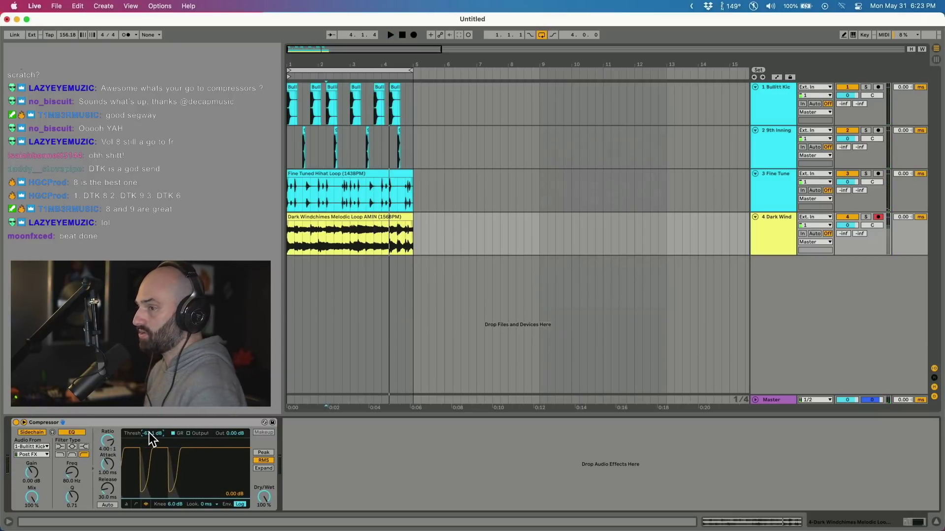
pyautogui.press('space')
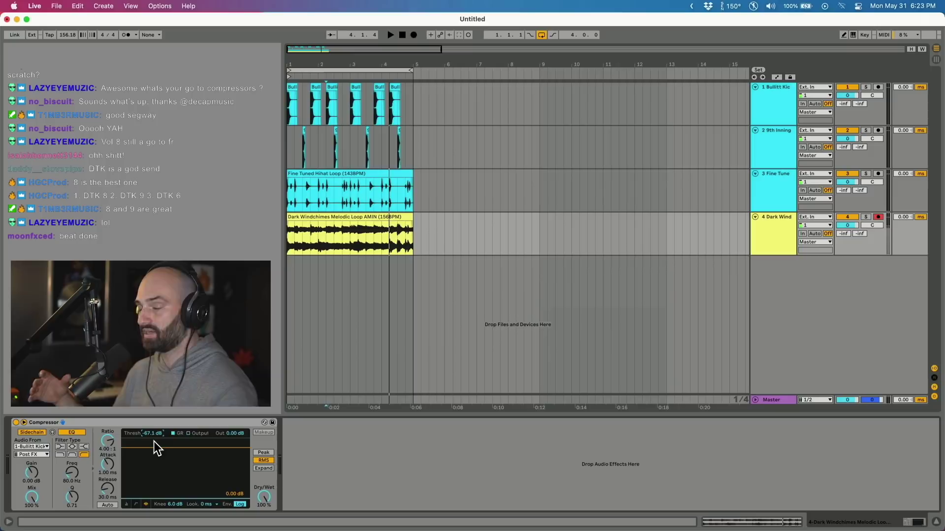
pyautogui.press('space')
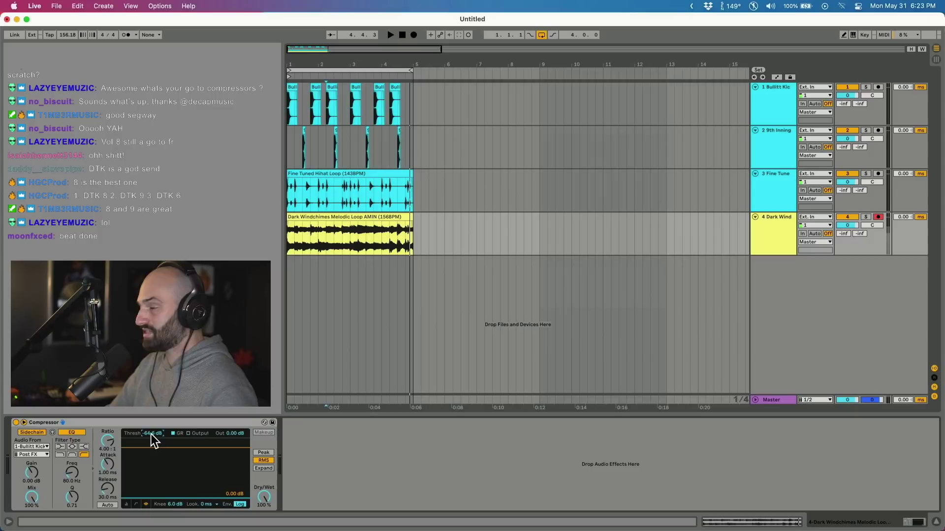
pyautogui.moveTo(153, 438); pyautogui.dragTo(153, 409)
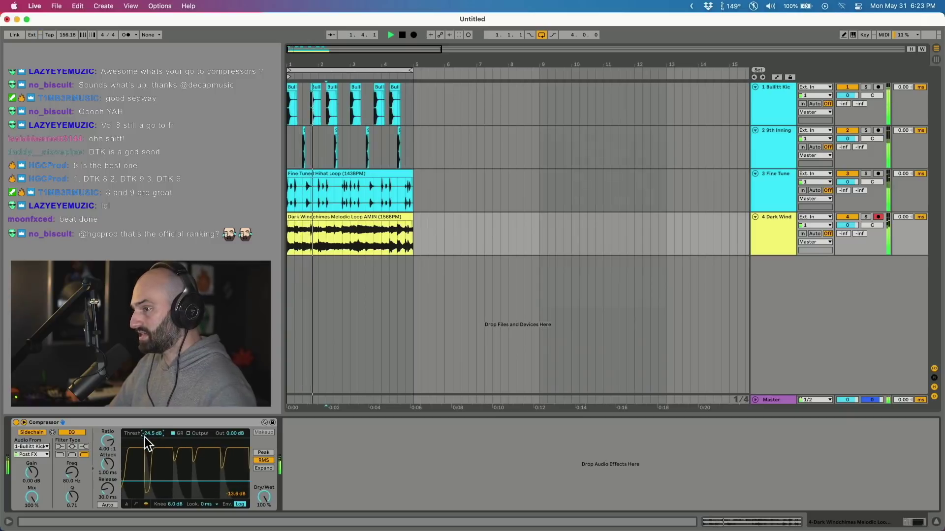
pyautogui.moveTo(108, 442); pyautogui.dragTo(107, 389)
pyautogui.moveTo(110, 448); pyautogui.dragTo(108, 494)
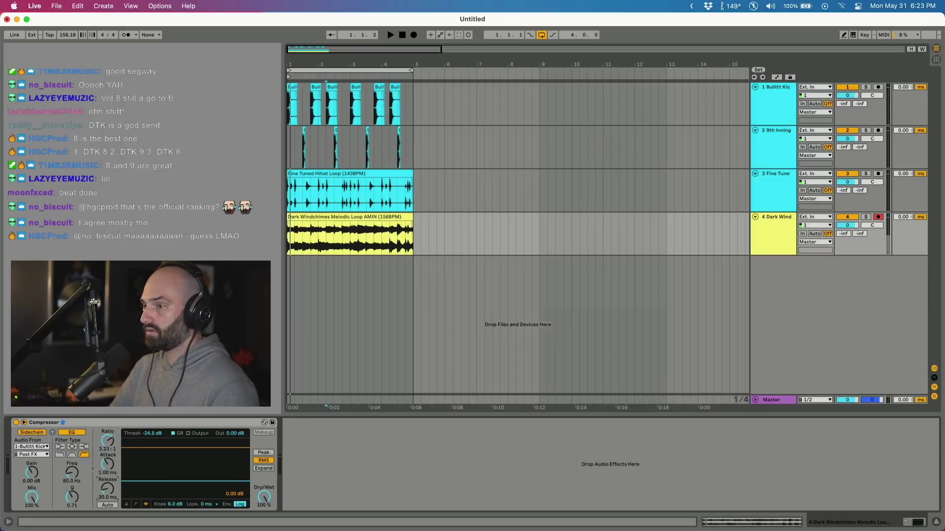
# Step: Set the Compressor's threshold to -inf dB and its release to 37.4 ms while auditioning the ducking
pyautogui.moveTo(107, 488); pyautogui.dragTo(107, 522)
pyautogui.press('space')
pyautogui.moveTo(147, 434); pyautogui.dragTo(147, 497)
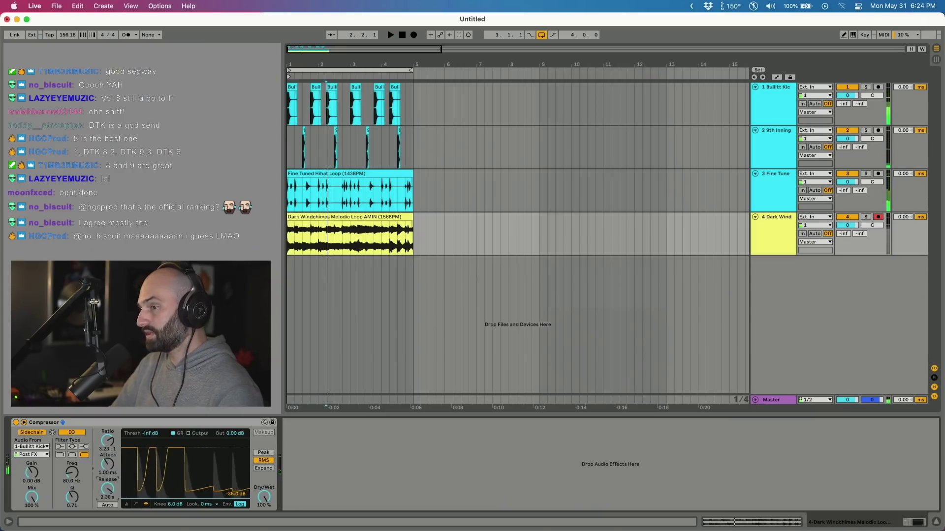
pyautogui.press('space')
pyautogui.moveTo(109, 487); pyautogui.dragTo(109, 510)
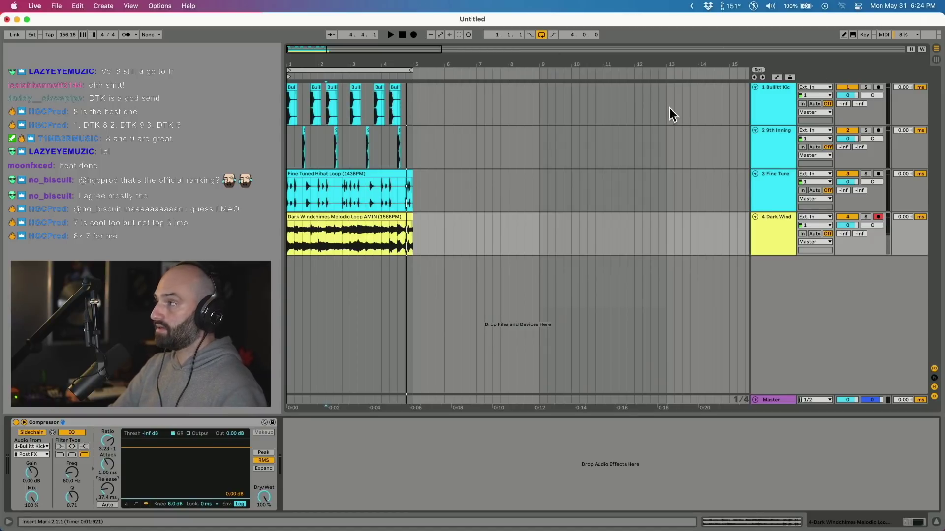
# Step: Insert a new audio track and move it above the kick track
pyautogui.click(442, 240)
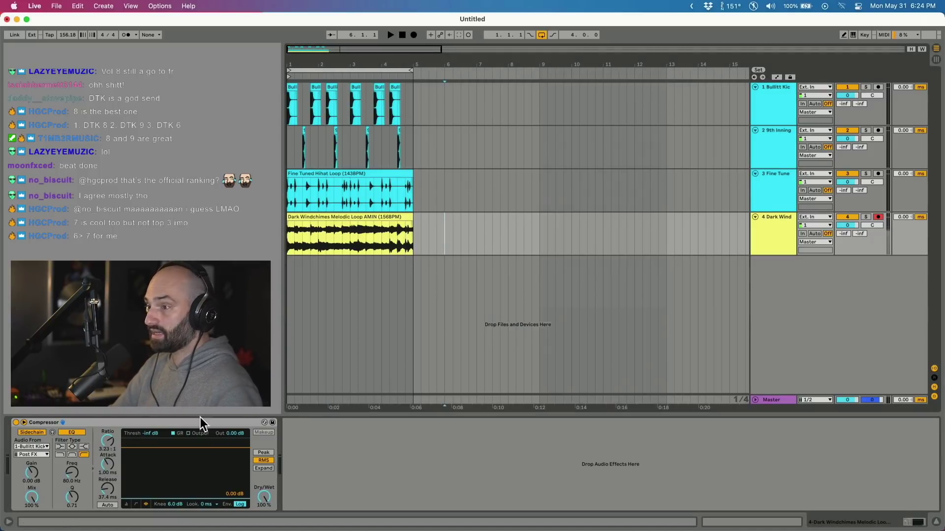
pyautogui.click(776, 109)
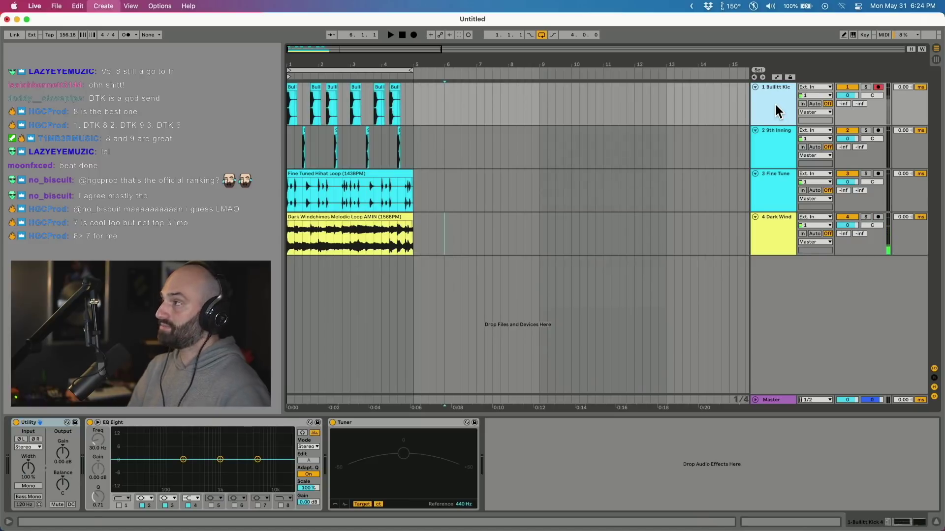
pyautogui.press('super+t')
pyautogui.moveTo(763, 111); pyautogui.dragTo(759, 96)
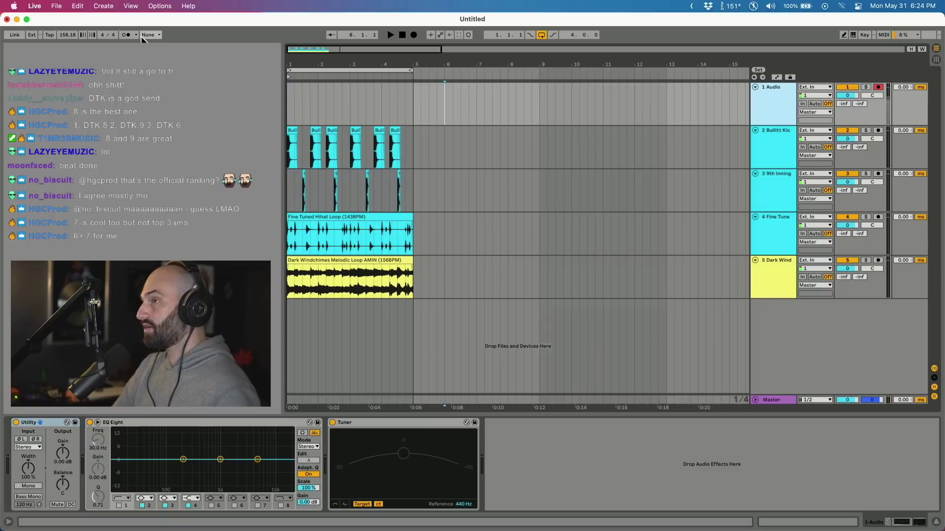
# Step: Copy the kick clip to the new top track on every beat of the four bars and mute that track
pyautogui.moveTo(292, 130); pyautogui.dragTo(289, 110)
pyautogui.press('super+d')
pyautogui.press('super+v')
pyautogui.press('super+v')
pyautogui.press('super+v')
pyautogui.press('super+v')
pyautogui.press('super+v')
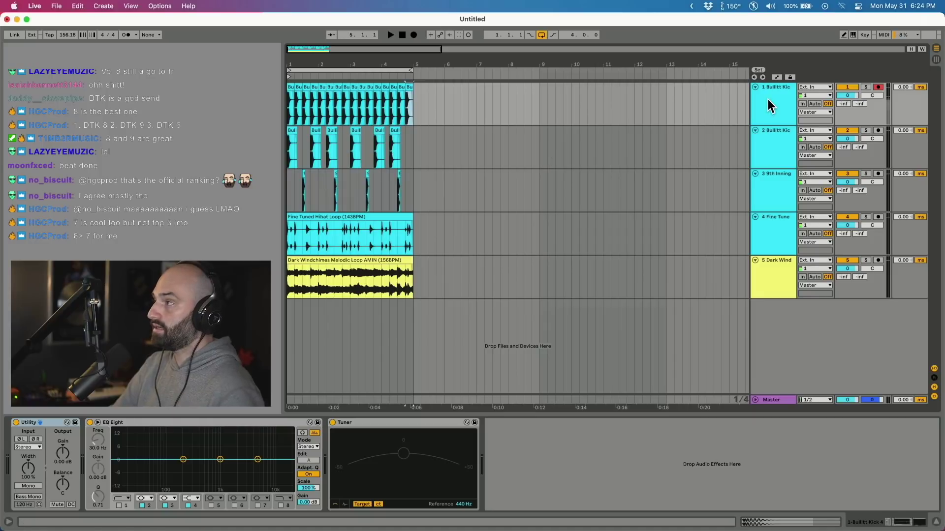
pyautogui.click(847, 87)
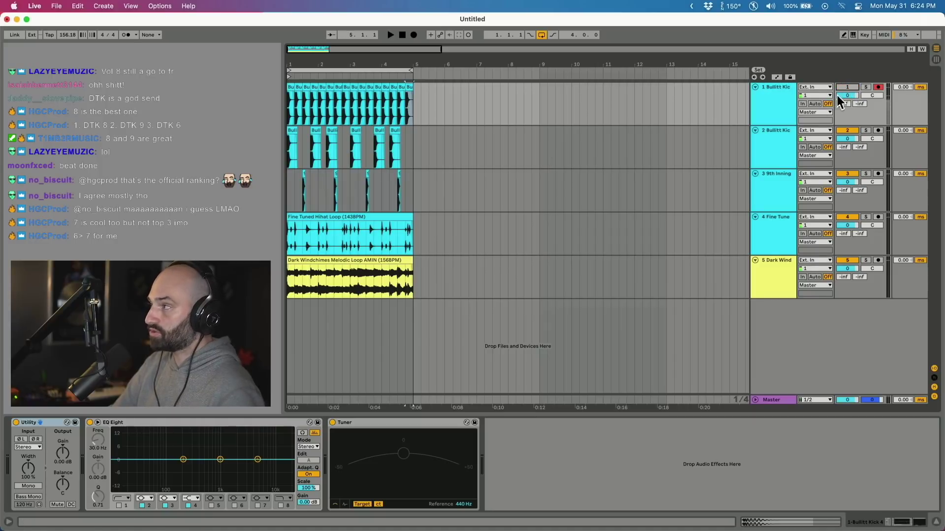
# Step: Change the sidechain source of the melody track's Compressor to the muted top track, 1-Bullitt Kick 4
pyautogui.click(760, 276)
pyautogui.click(36, 446)
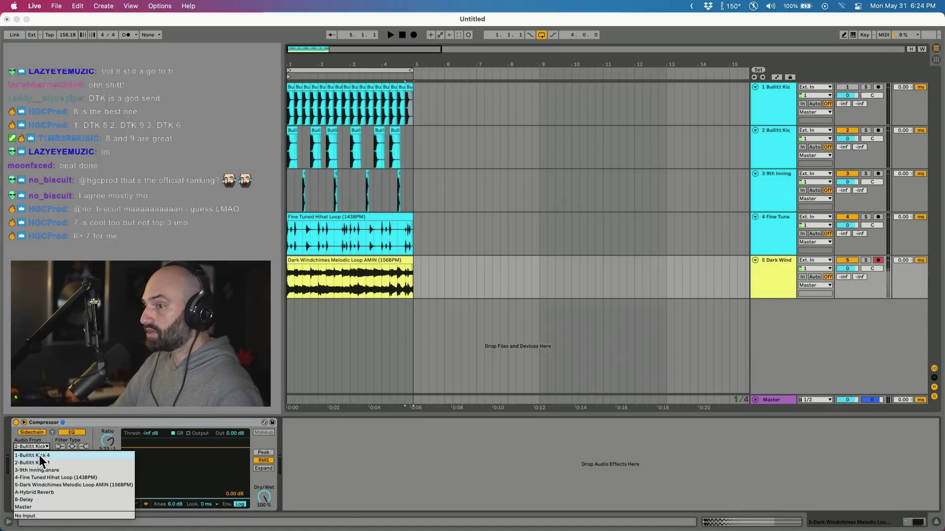
pyautogui.click(40, 455)
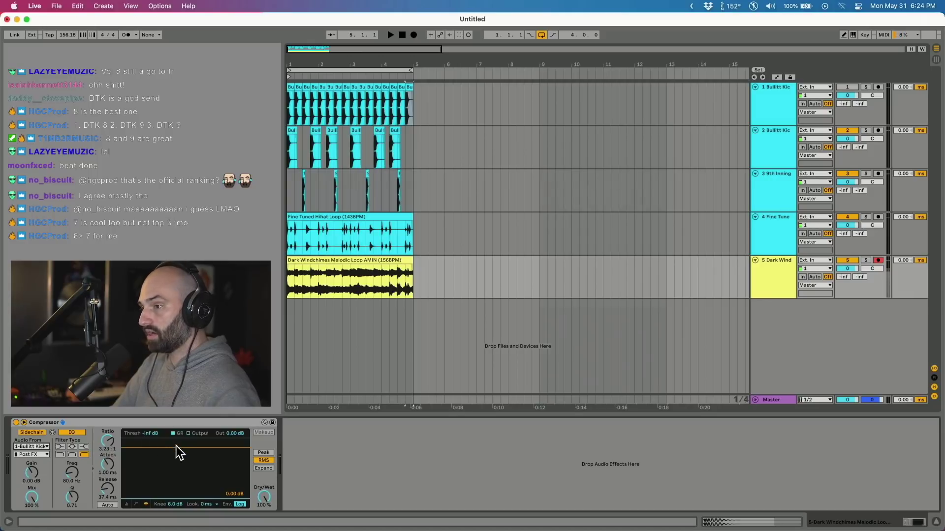
# Step: Set the Compressor's ratio to 3.00:1 and its threshold to -43.5 dB while playing the loop
pyautogui.press('space')
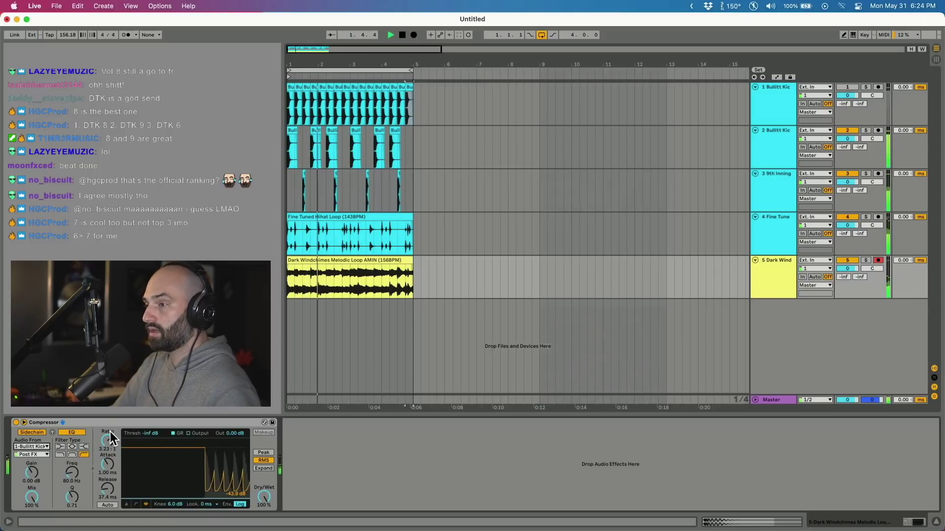
pyautogui.moveTo(108, 439); pyautogui.dragTo(150, 421)
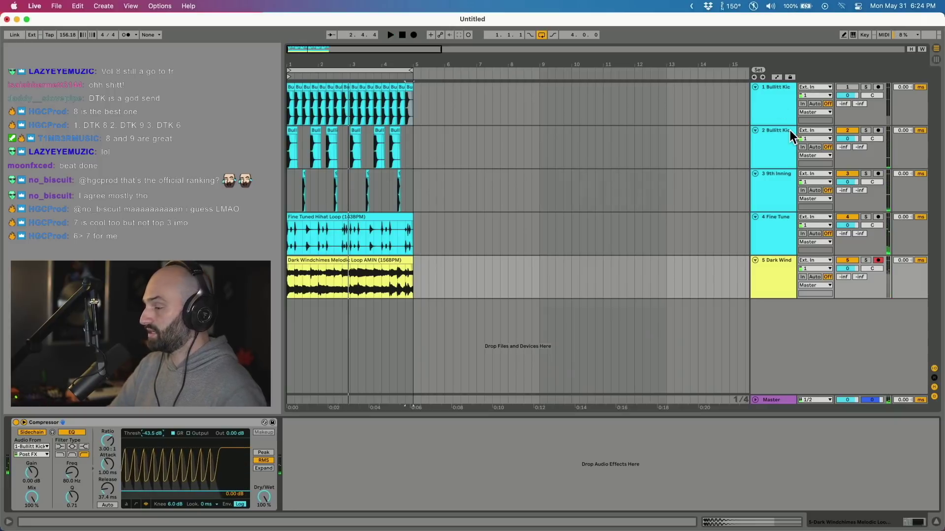
pyautogui.press('space')
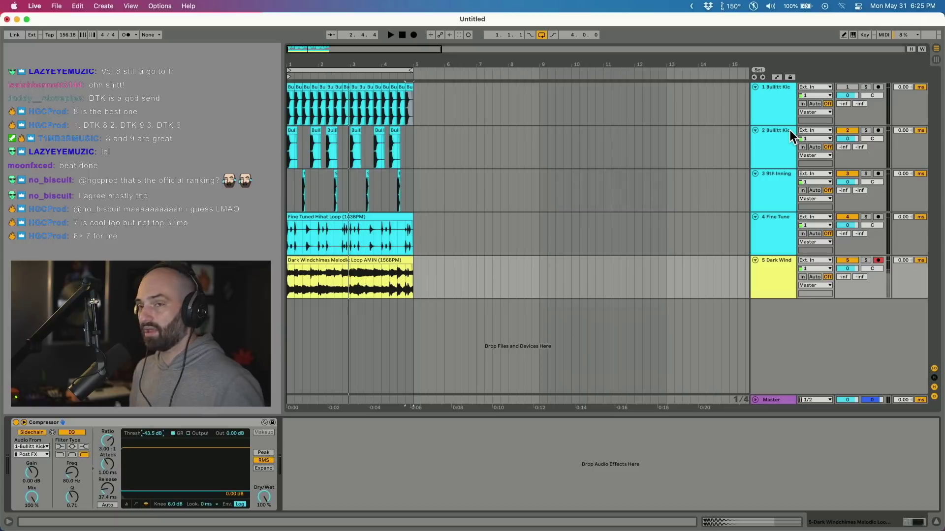
# Step: Play the loop with the Compressor's sidechain signal monitored, and mute the second kick, 9th Inning and hi-hat tracks
pyautogui.press('space')
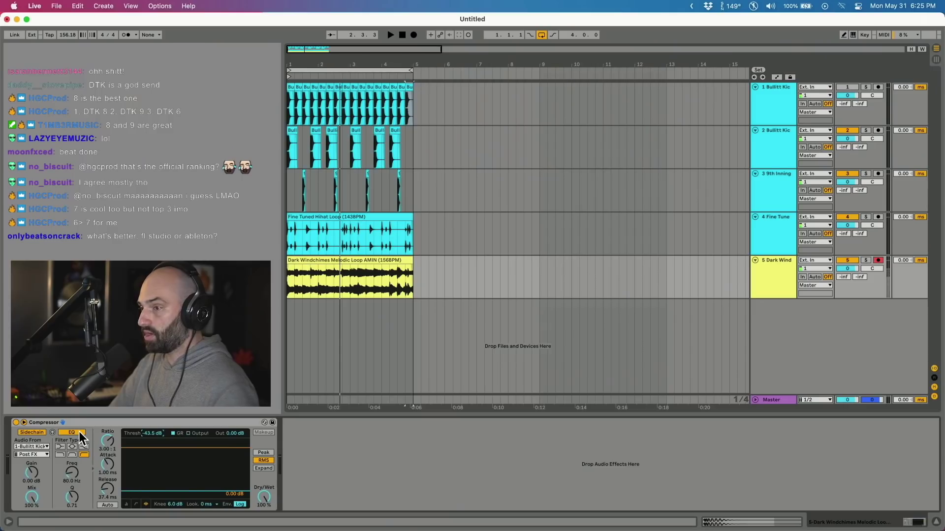
pyautogui.click(284, 196)
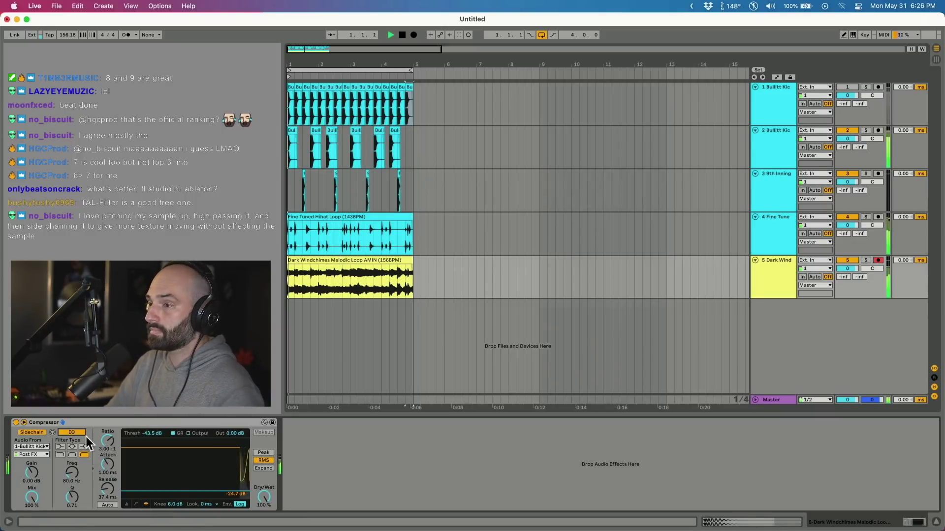
pyautogui.click(53, 433)
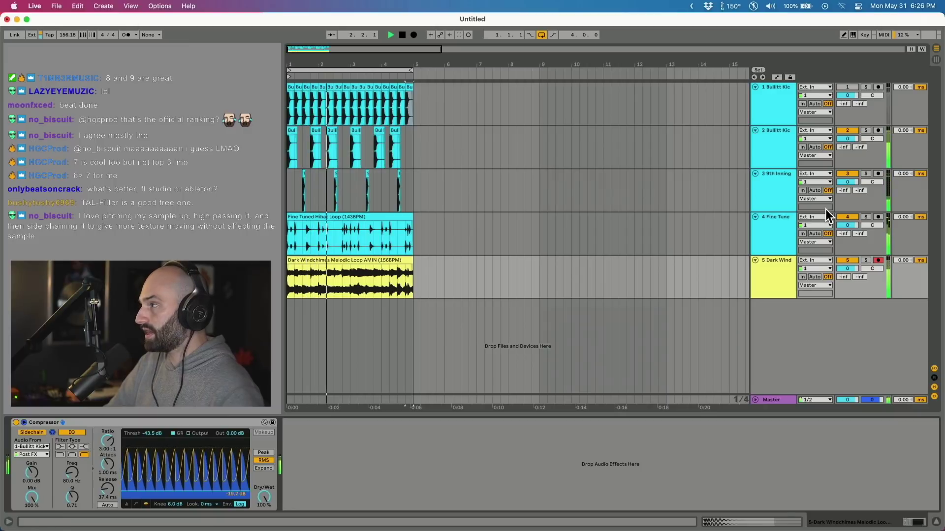
pyautogui.click(846, 216)
pyautogui.click(849, 172)
pyautogui.click(851, 129)
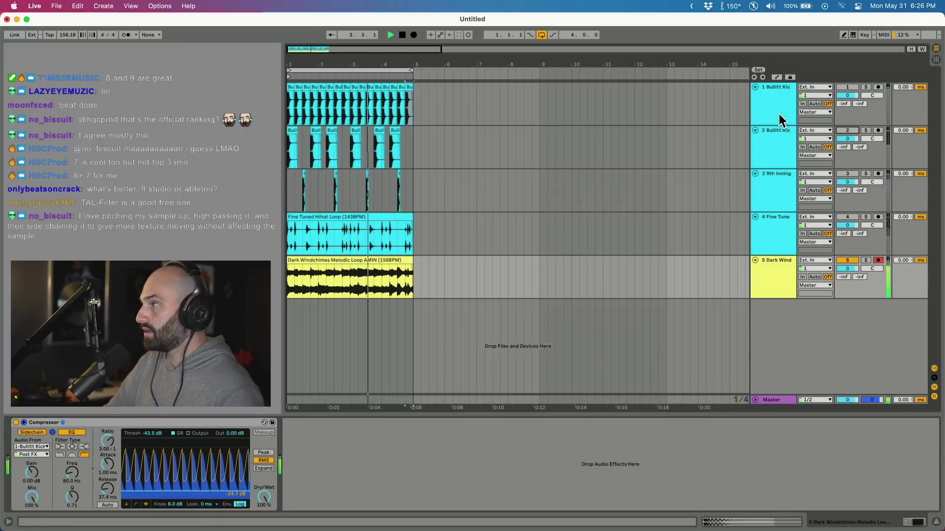
# Step: Sweep the melody Compressor's sidechain EQ frequency up to 705 Hz and back to 169 Hz, and set its release to 58.2 ms
pyautogui.click(780, 119)
pyautogui.click(772, 279)
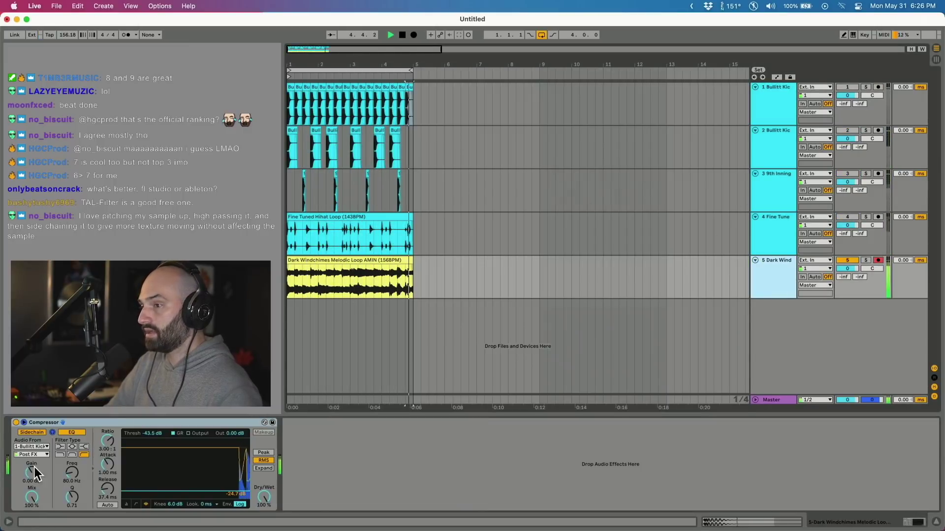
pyautogui.moveTo(72, 473); pyautogui.dragTo(72, 459)
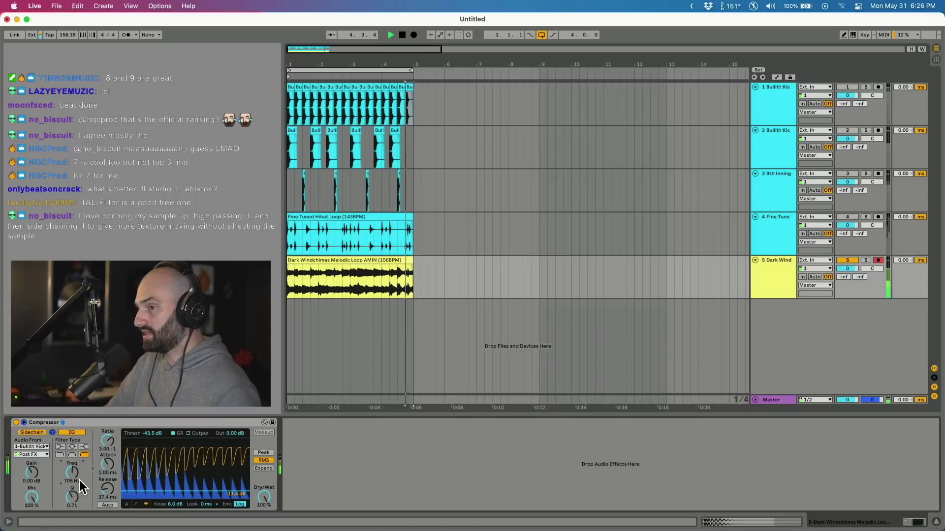
pyautogui.moveTo(106, 485); pyautogui.dragTo(71, 497)
pyautogui.press('space')
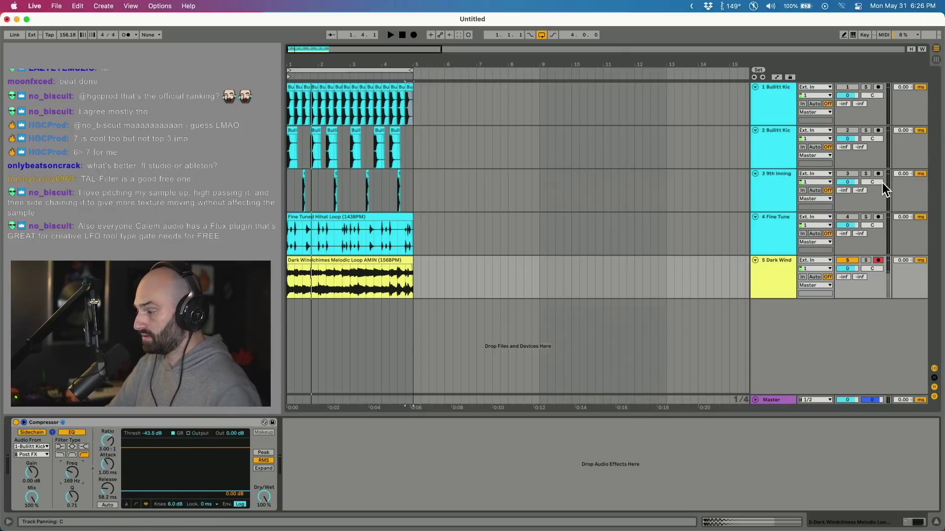
# Step: Lower the Compressor's sidechain EQ frequency further during playback and stop monitoring the sidechain signal
pyautogui.press('space')
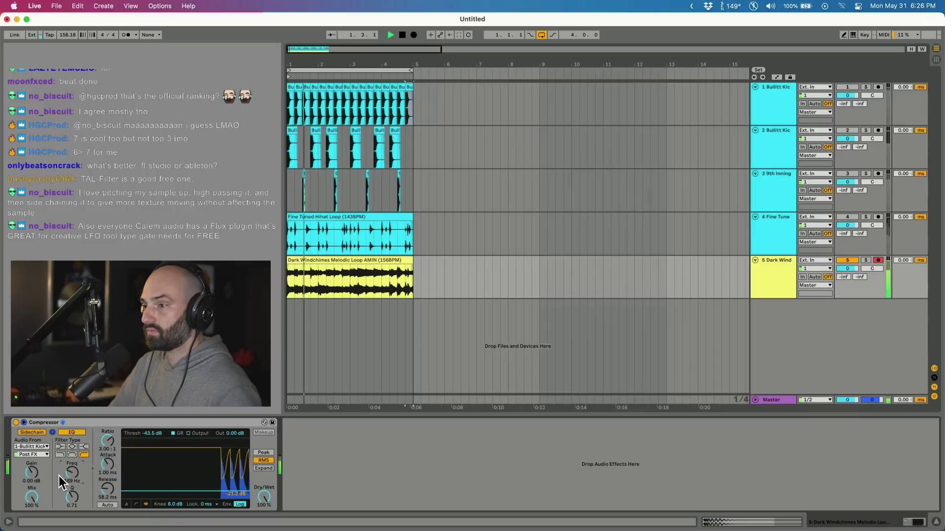
pyautogui.moveTo(72, 473); pyautogui.dragTo(72, 471)
pyautogui.press('space')
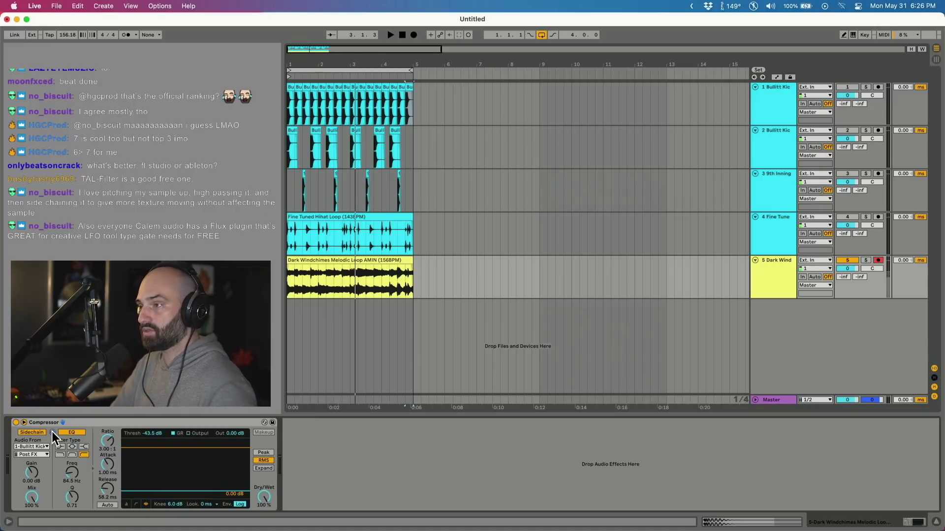
pyautogui.press('space')
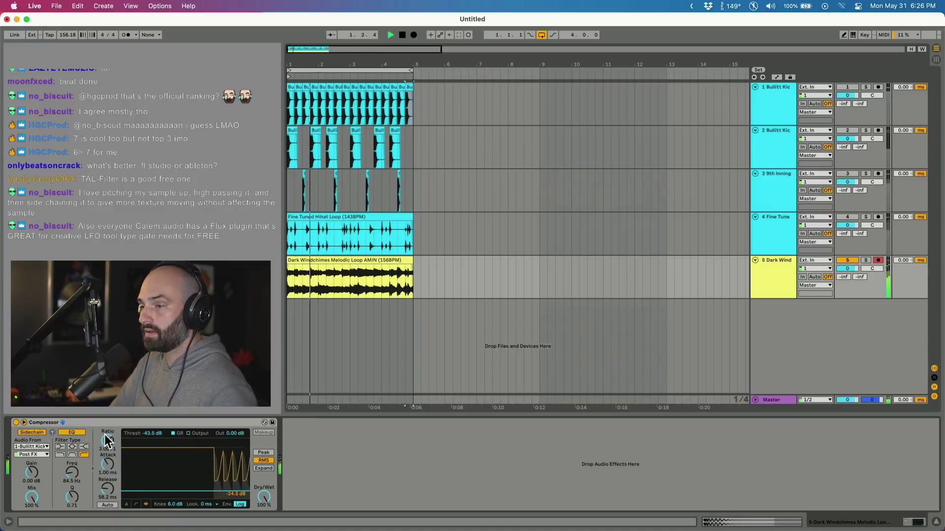
# Step: Set the Compressor's threshold to -50.9 dB, its release to 30.7 ms and its sidechain EQ frequency to 1.15 kHz
pyautogui.click(148, 434)
pyautogui.moveTo(150, 438); pyautogui.dragTo(150, 462)
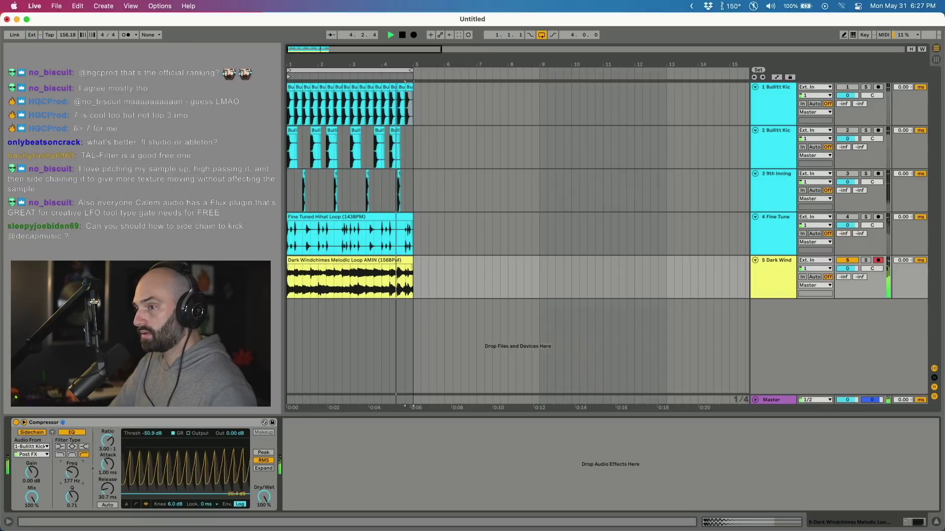
pyautogui.moveTo(72, 472); pyautogui.dragTo(72, 431)
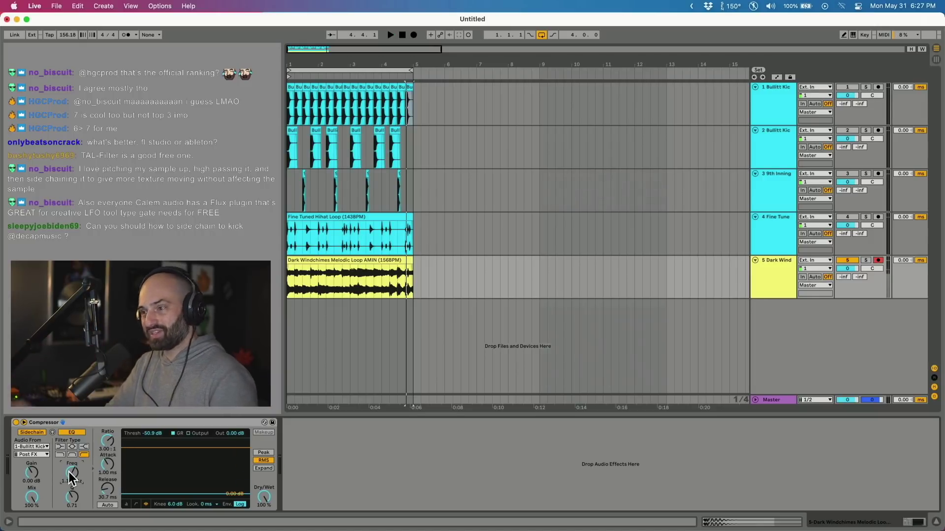
# Step: Set the Compressor's threshold to -inf dB, ratio to 12.6:1 and sidechain EQ frequency to 2.30 kHz, comparing the sound with the device bypassed
pyautogui.press('space')
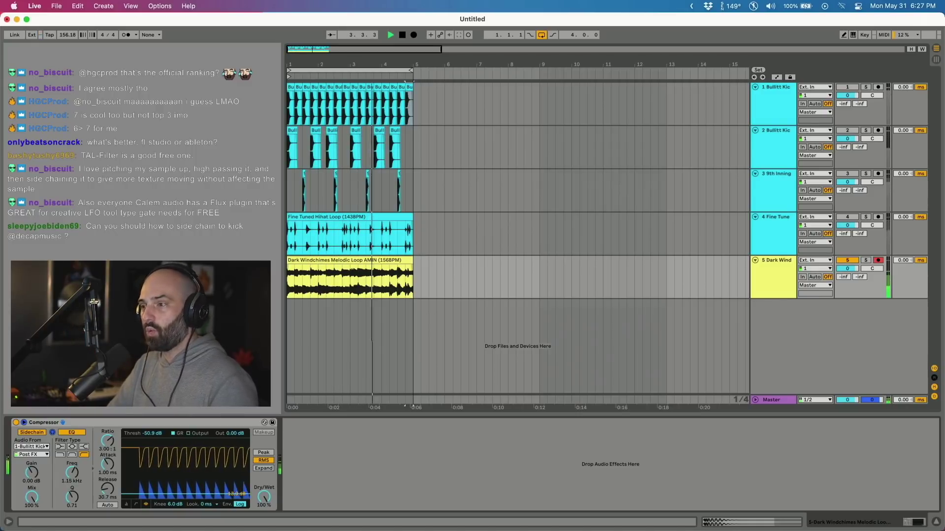
pyautogui.press('space')
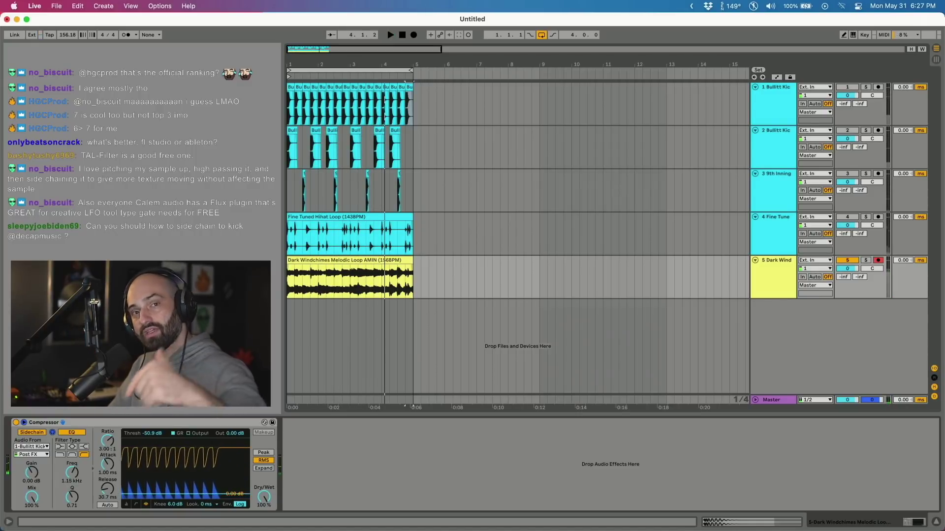
pyautogui.press('space')
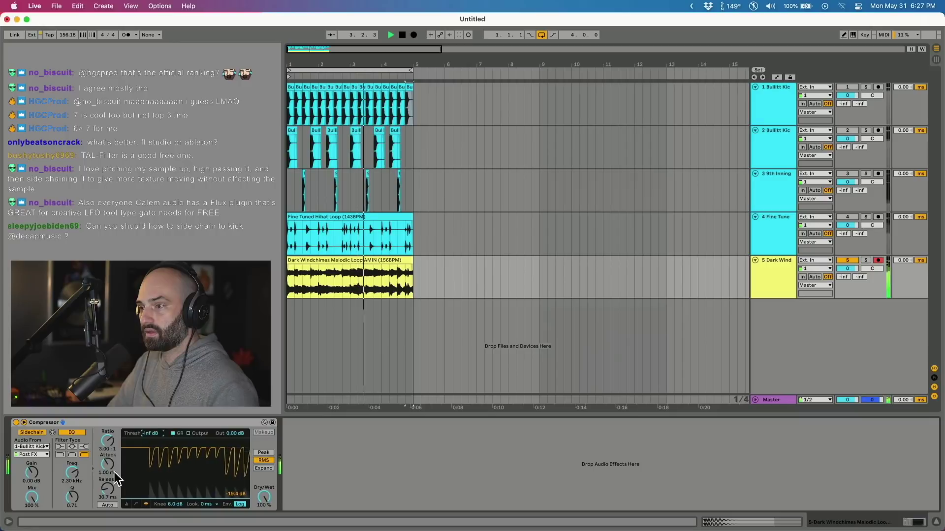
pyautogui.moveTo(108, 442); pyautogui.dragTo(108, 423)
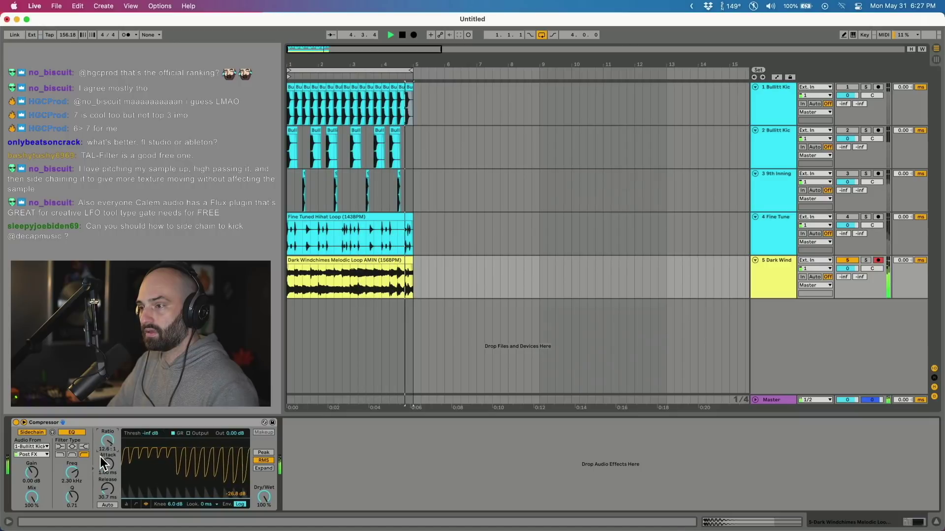
pyautogui.click(16, 423)
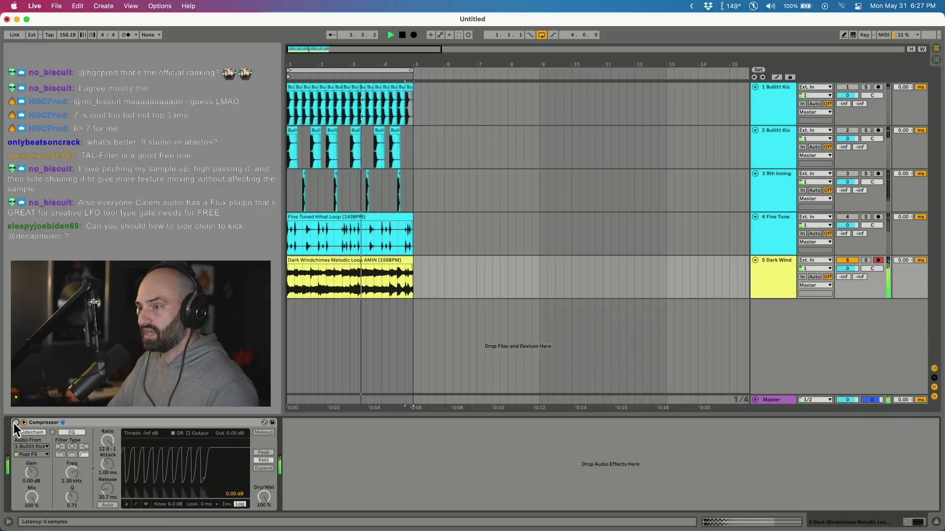
pyautogui.click(16, 422)
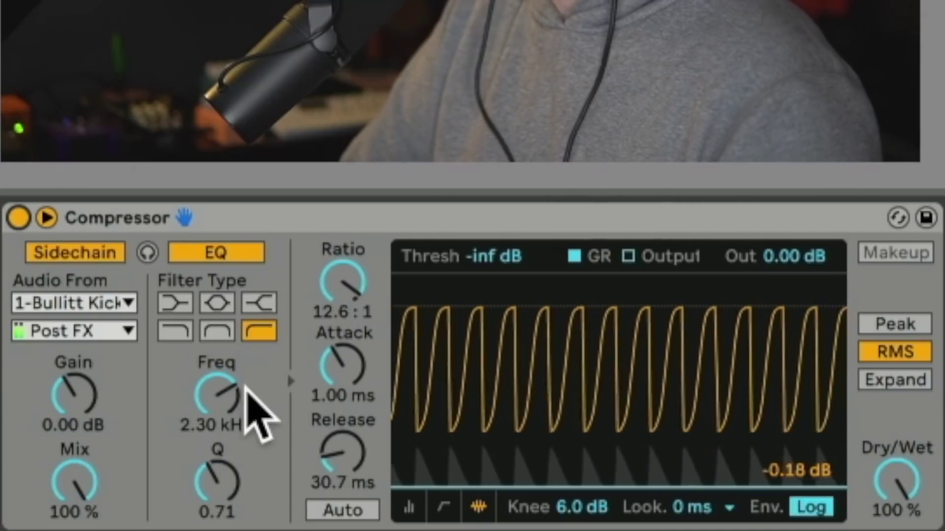
# Step: Sweep the sidechain EQ frequency from 858 Hz up to 7.16 kHz with the sidechain signal monitored, and compare the melody with the Compressor bypassed
pyautogui.moveTo(244, 382); pyautogui.dragTo(221, 359)
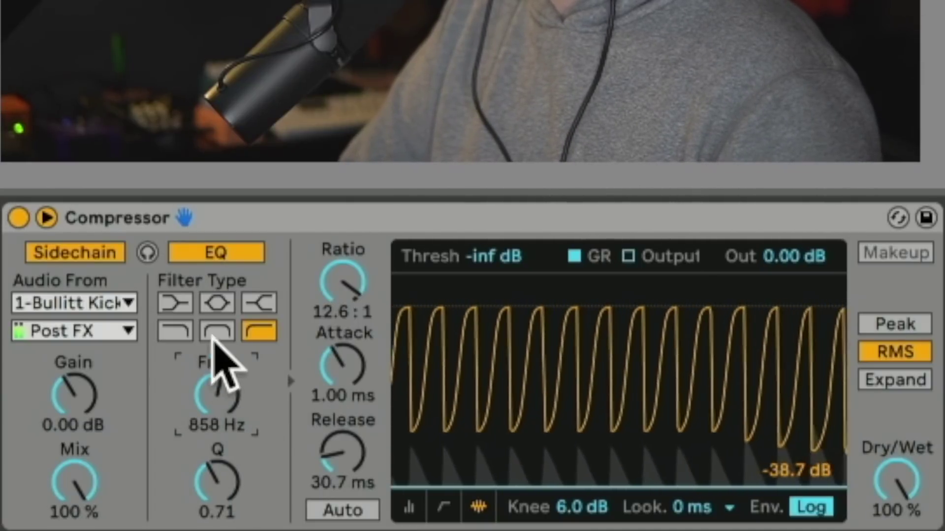
pyautogui.click(147, 253)
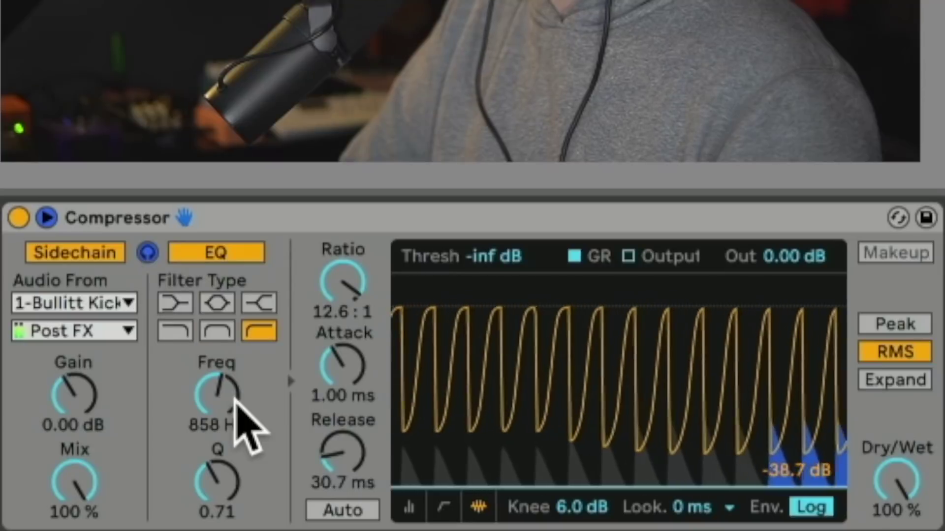
pyautogui.moveTo(236, 400); pyautogui.dragTo(228, 339)
pyautogui.click(147, 252)
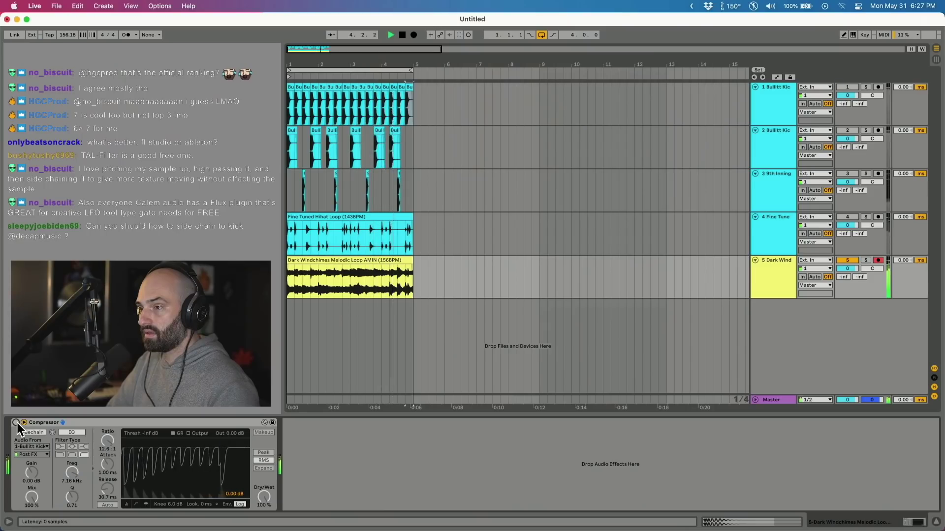
pyautogui.click(16, 423)
pyautogui.press('space')
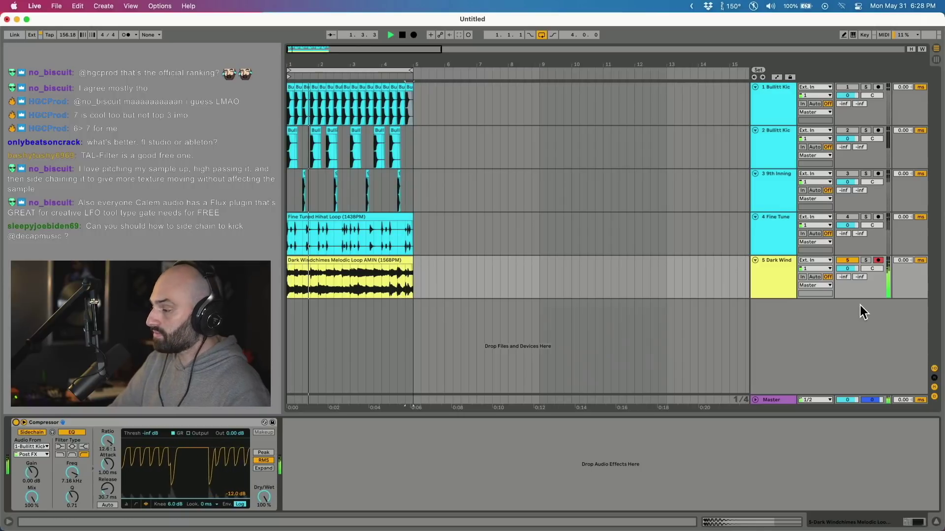